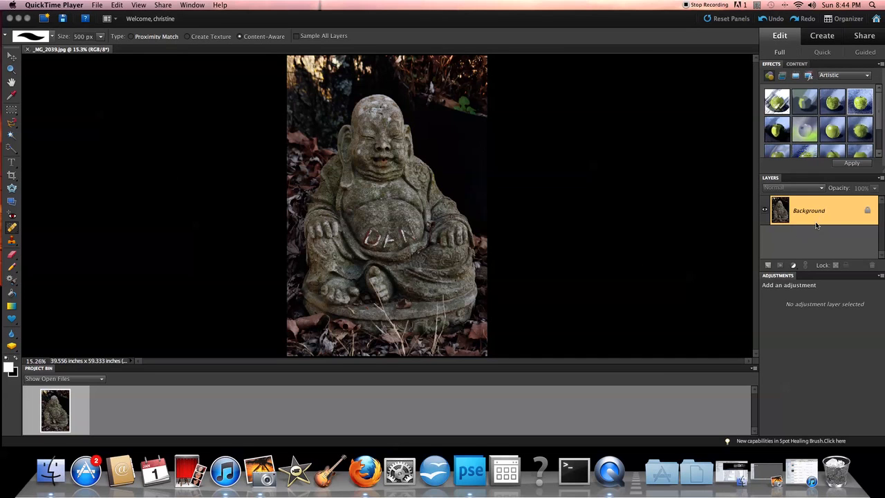
# Step: Duplicate the Background layer into a Background copy and pick the Spot Healing Brush
pyautogui.moveTo(782, 213); pyautogui.dragTo(768, 265)
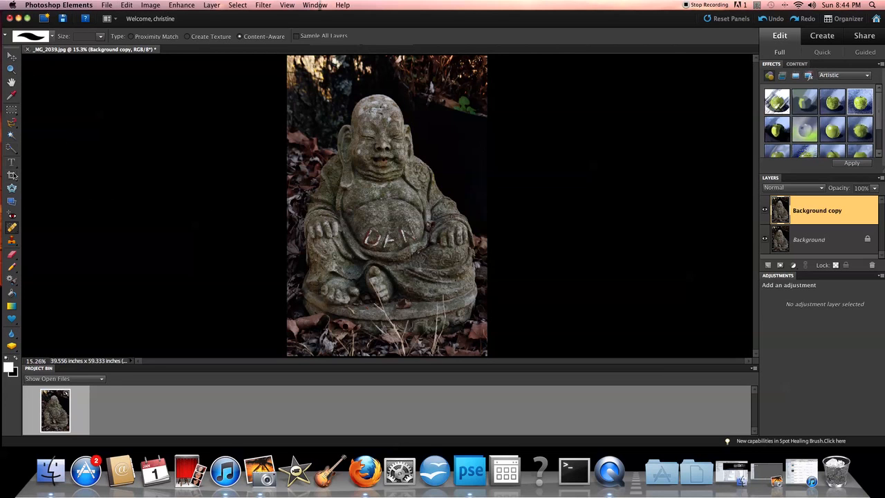
pyautogui.click(12, 228)
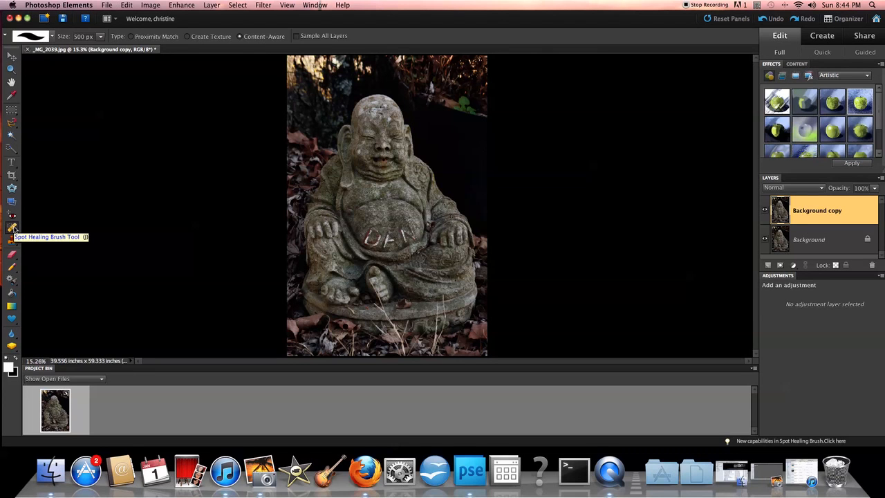
pyautogui.click(12, 228)
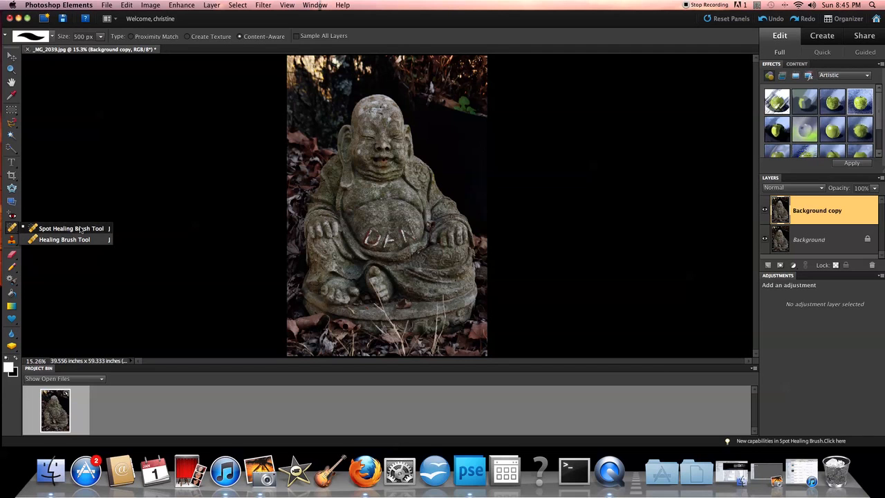
pyautogui.click(94, 231)
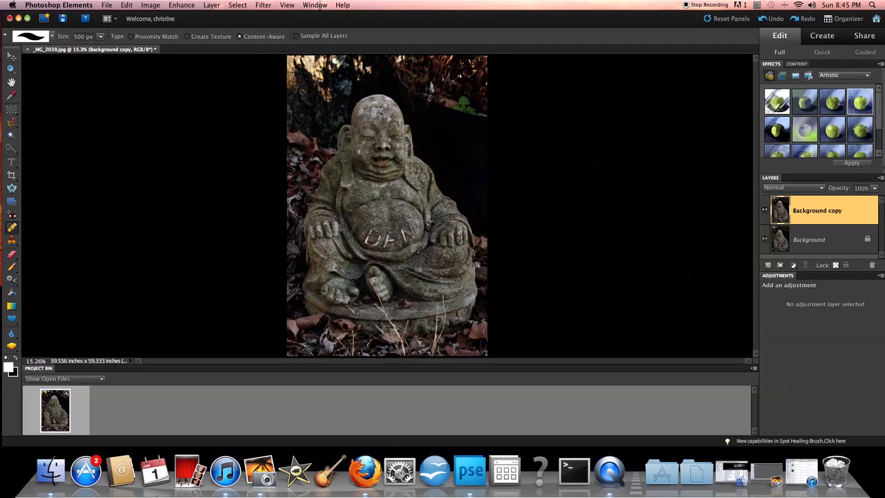
pyautogui.click(367, 236)
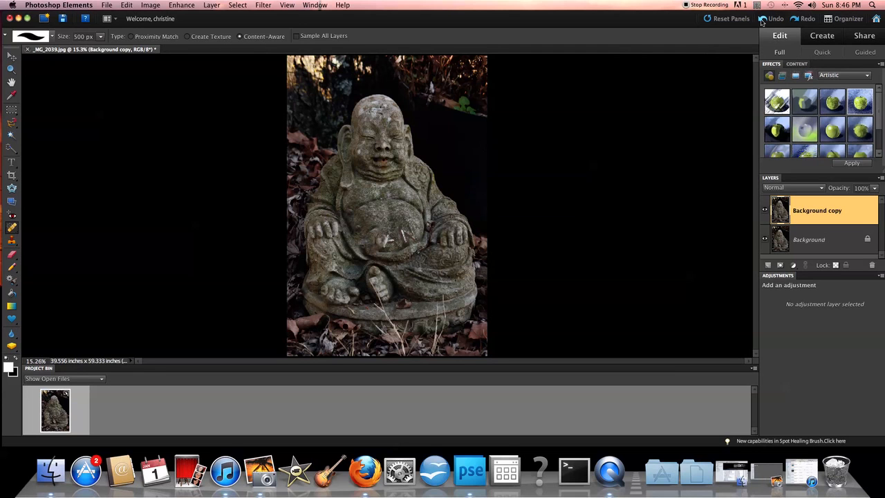
pyautogui.click(763, 21)
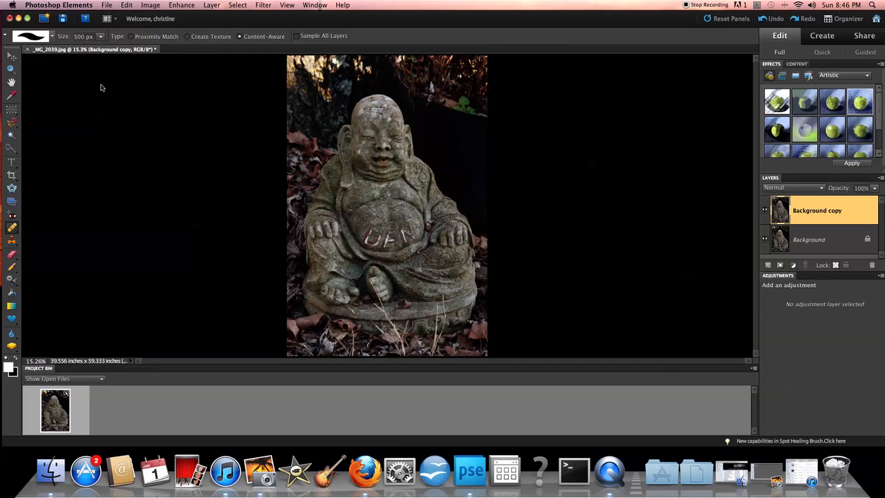
# Step: Adjust the Spot Healing Brush size with the Size slider and bracket keys, ending at 175 px
pyautogui.click(100, 36)
pyautogui.moveTo(101, 49)
pyautogui.mouseDown()
pyautogui.moveTo(66, 50)
pyautogui.moveTo(101, 50)
pyautogui.moveTo(68, 50)
pyautogui.moveTo(97, 49)
pyautogui.moveTo(83, 51)
pyautogui.mouseUp()
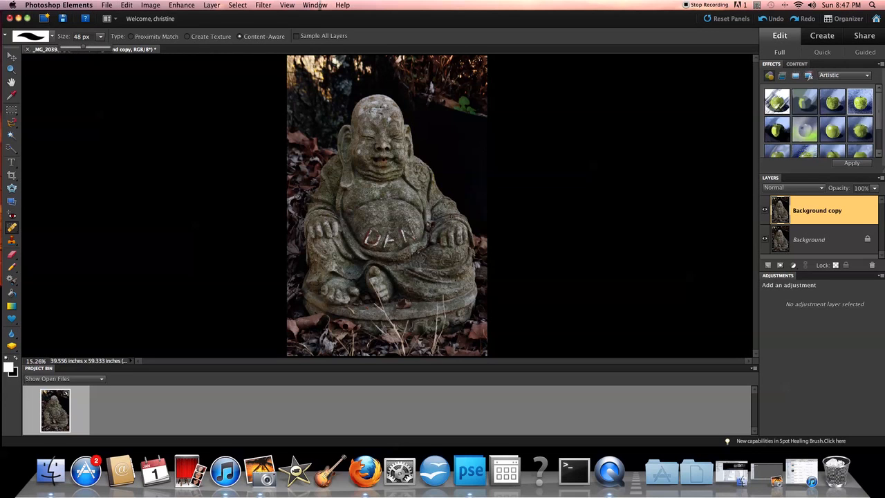
pyautogui.click(94, 49)
pyautogui.press('Escape')
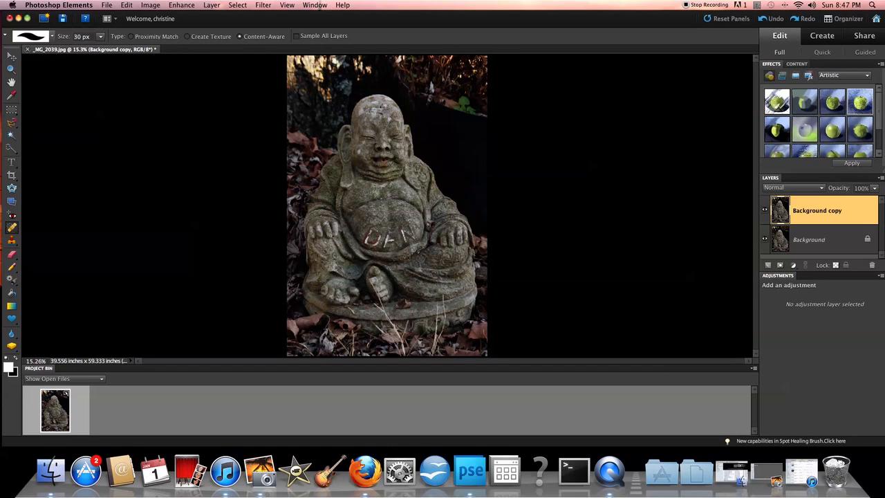
pyautogui.press(']')
pyautogui.press(']')
pyautogui.press(']')
pyautogui.press(']')
pyautogui.press(']')
pyautogui.press(']')
pyautogui.press(']')
pyautogui.press(']')
pyautogui.press(']')
pyautogui.press(']')
pyautogui.press(']')
pyautogui.press(']')
pyautogui.press('[')
pyautogui.press('super+equal')
pyautogui.press('super+equal')
pyautogui.press('super+equal')
pyautogui.press('super+equal')
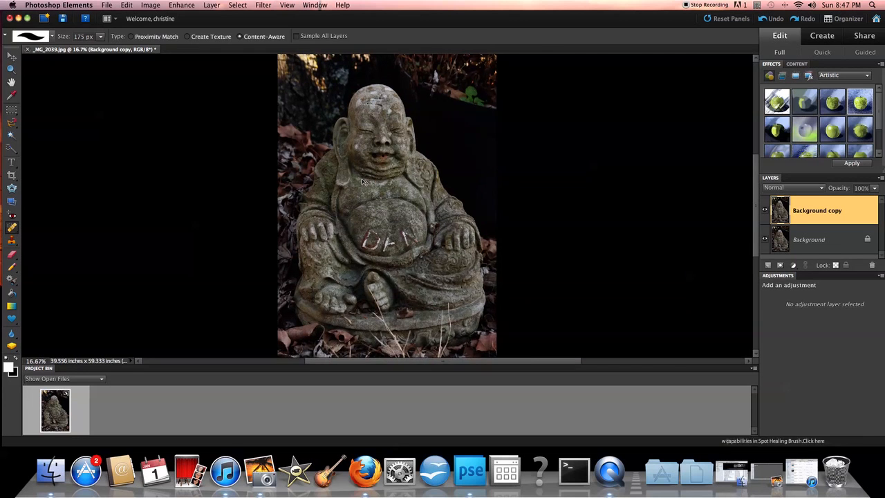
# Step: Zoom to 100% on the DAN belly lettering and shrink the brush to 50 px
pyautogui.press('super+equal')
pyautogui.press('super+equal')
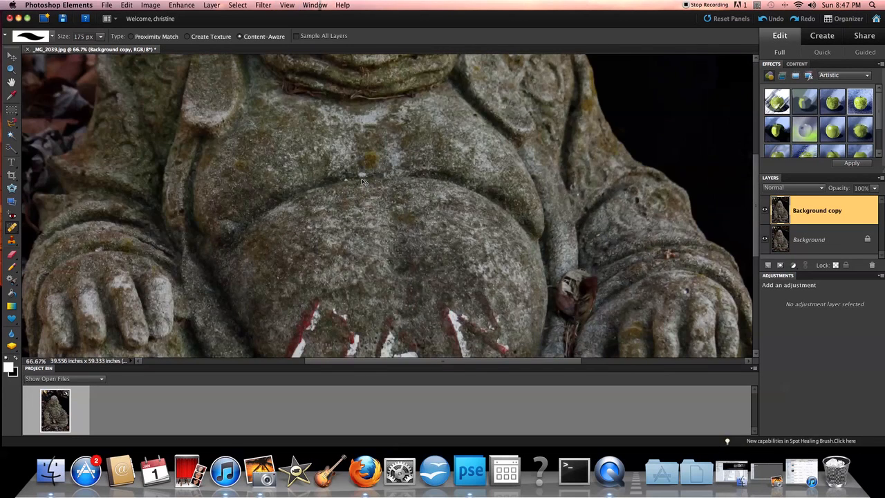
pyautogui.scroll(-10, 361, 179)
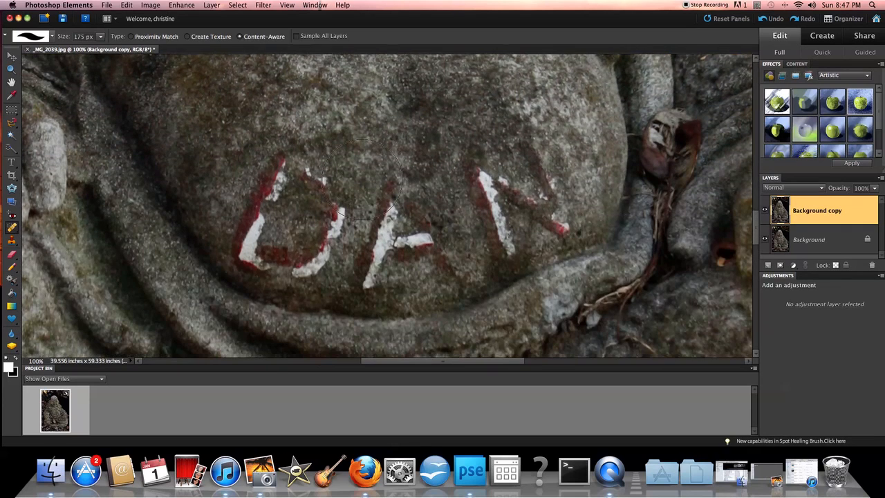
pyautogui.scroll(-3, 299, 197)
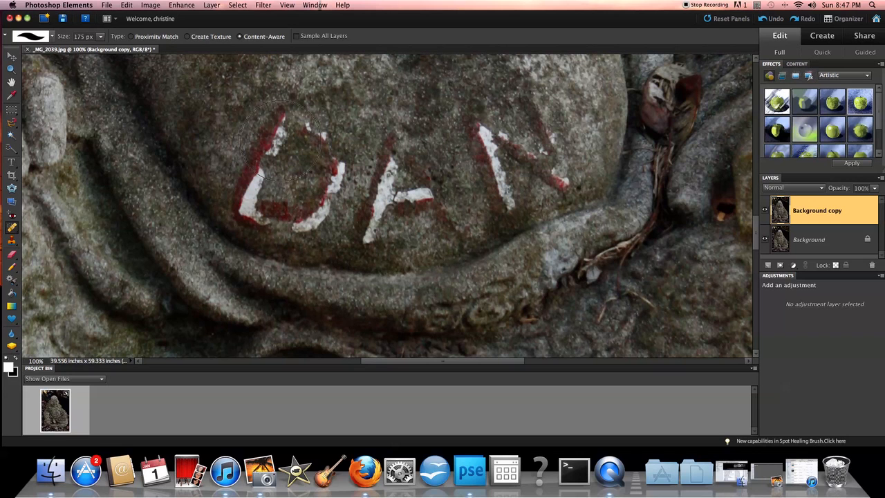
pyautogui.press('[')
pyautogui.press('[')
pyautogui.press('[')
pyautogui.press('[')
pyautogui.press('[')
pyautogui.press('[')
pyautogui.press('[')
pyautogui.press('[')
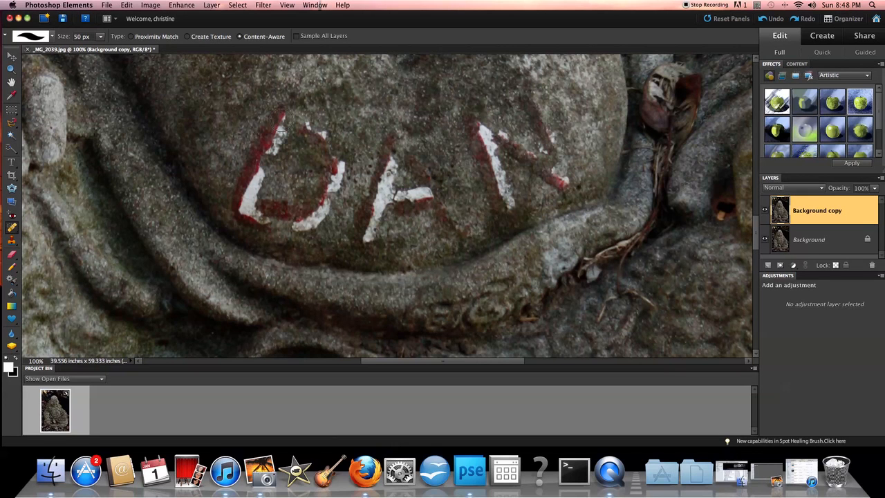
# Step: Heal over the top, left edge and base of the letter D with a 30 px brush
pyautogui.moveTo(281, 119)
pyautogui.mouseDown()
pyautogui.moveTo(246, 201)
pyautogui.moveTo(266, 220)
pyautogui.moveTo(309, 220)
pyautogui.moveTo(325, 196)
pyautogui.moveTo(332, 161)
pyautogui.moveTo(321, 135)
pyautogui.moveTo(303, 128)
pyautogui.mouseUp()
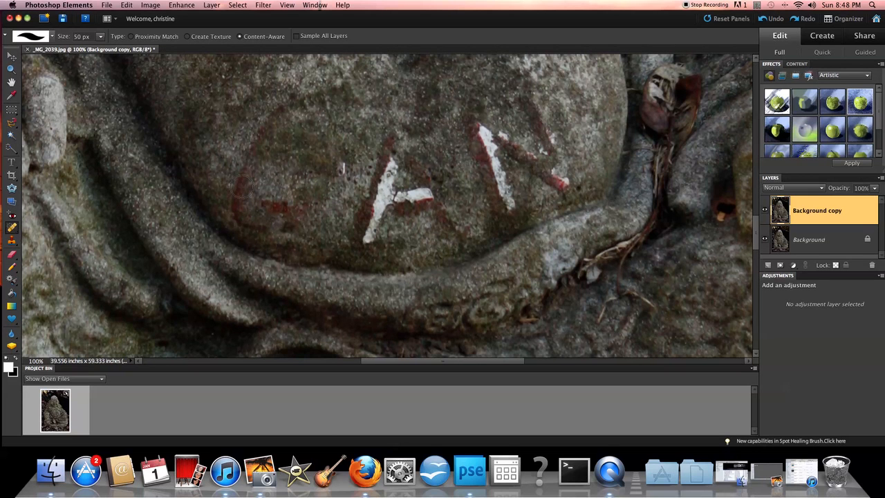
pyautogui.press('[')
pyautogui.press('[')
pyautogui.press('[')
pyautogui.moveTo(288, 102)
pyautogui.mouseDown()
pyautogui.moveTo(259, 136)
pyautogui.moveTo(267, 141)
pyautogui.mouseUp()
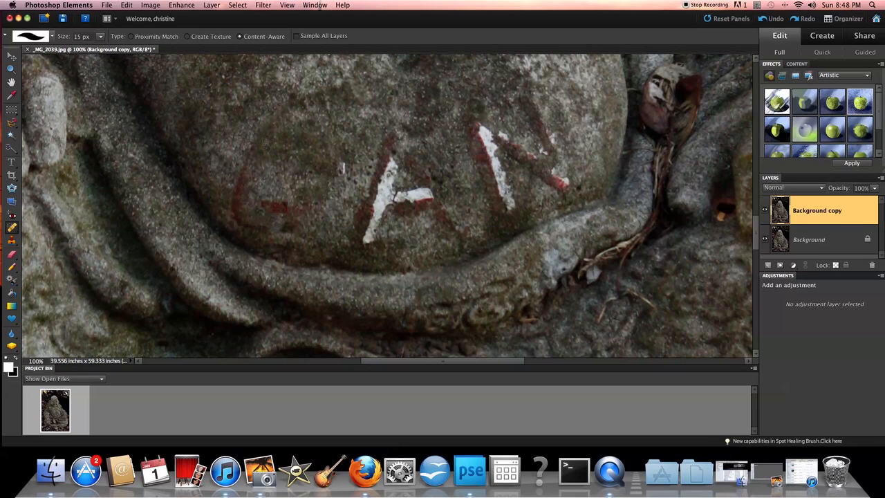
pyautogui.moveTo(251, 147)
pyautogui.mouseDown()
pyautogui.moveTo(235, 214)
pyautogui.moveTo(264, 230)
pyautogui.mouseUp()
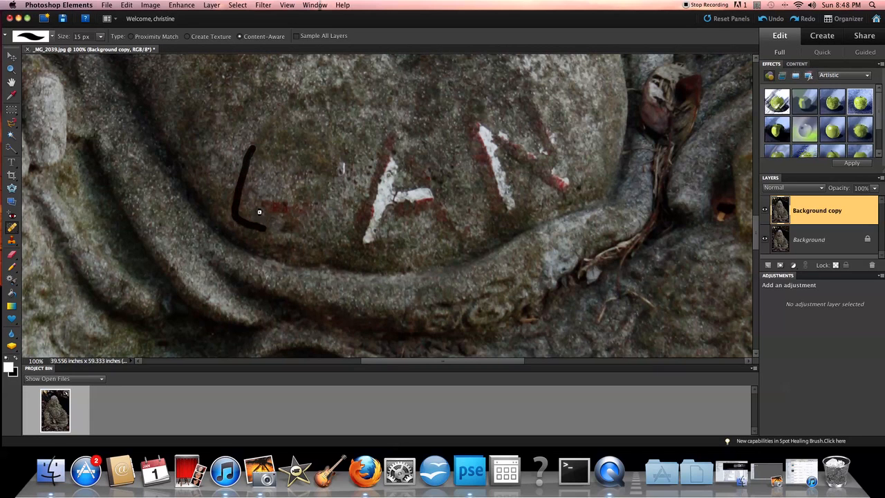
pyautogui.moveTo(263, 203)
pyautogui.mouseDown()
pyautogui.moveTo(264, 203)
pyautogui.moveTo(314, 209)
pyautogui.mouseUp()
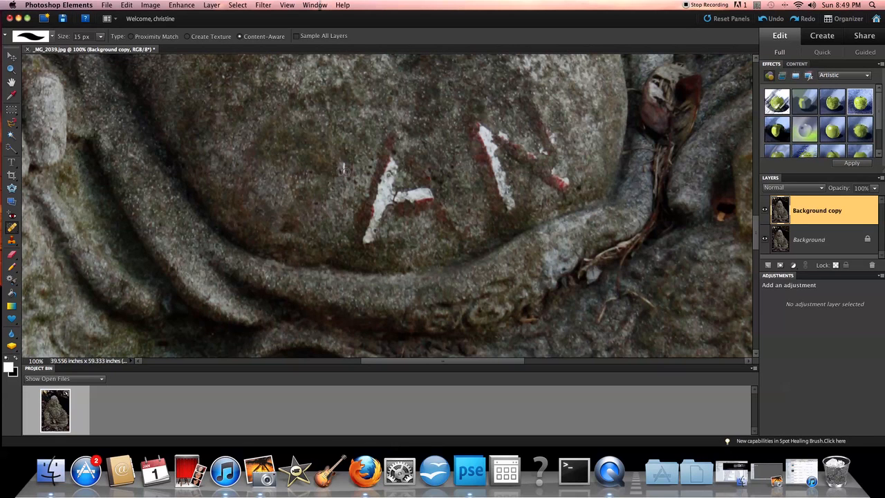
# Step: Touch up the small leftover spots, including the trace left of the A
pyautogui.moveTo(342, 166); pyautogui.dragTo(344, 168)
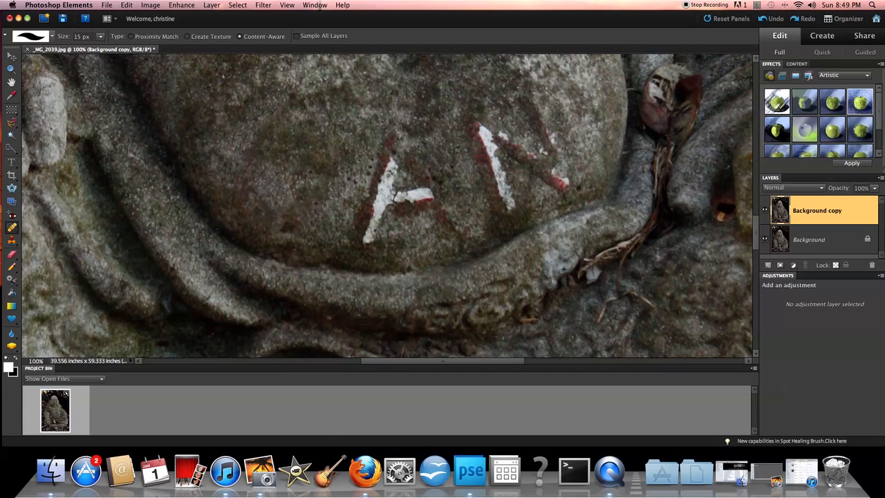
pyautogui.hscroll(2, 373, 164)
pyautogui.scroll(1, 374, 164)
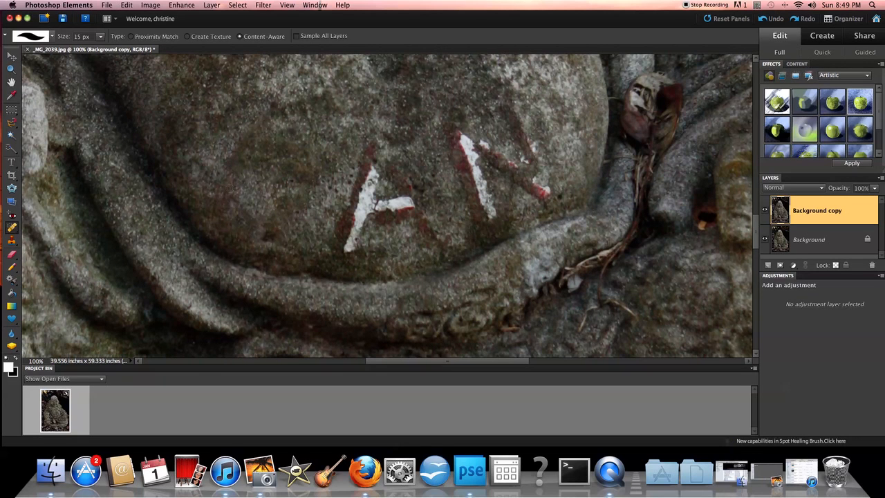
pyautogui.moveTo(232, 177); pyautogui.dragTo(226, 201)
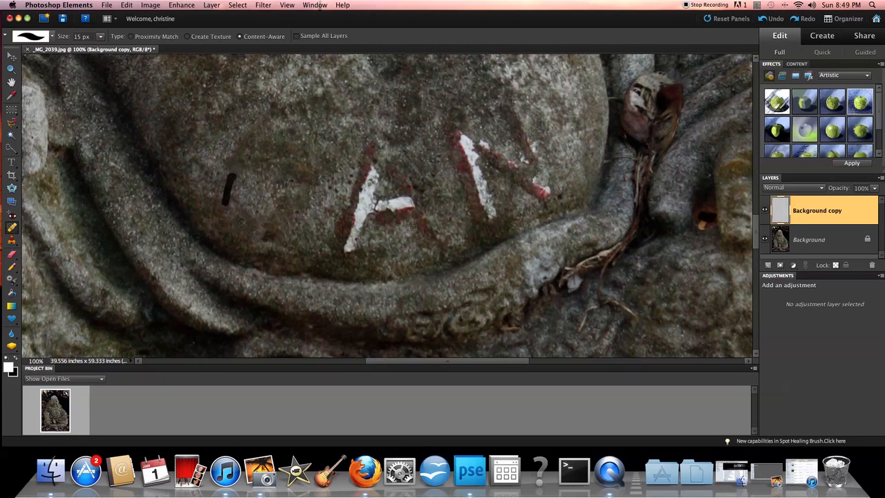
# Step: Enlarge the brush to 40 px and heal the A and the marks on the belly's right side
pyautogui.hscroll(3, 312, 182)
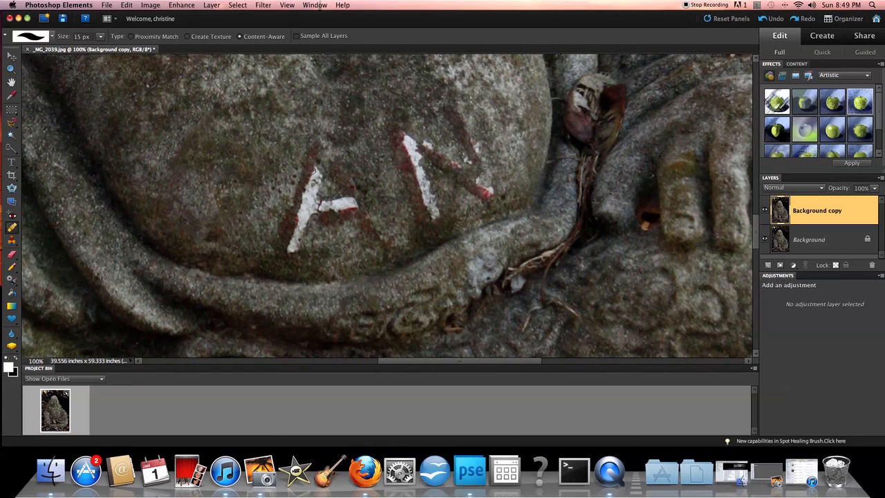
pyautogui.press(']')
pyautogui.press(']')
pyautogui.press(']')
pyautogui.press(']')
pyautogui.press(']')
pyautogui.moveTo(318, 147)
pyautogui.mouseDown()
pyautogui.moveTo(282, 245)
pyautogui.moveTo(291, 247)
pyautogui.moveTo(314, 186)
pyautogui.moveTo(335, 170)
pyautogui.moveTo(374, 236)
pyautogui.moveTo(333, 203)
pyautogui.moveTo(314, 207)
pyautogui.moveTo(348, 217)
pyautogui.moveTo(311, 214)
pyautogui.mouseUp()
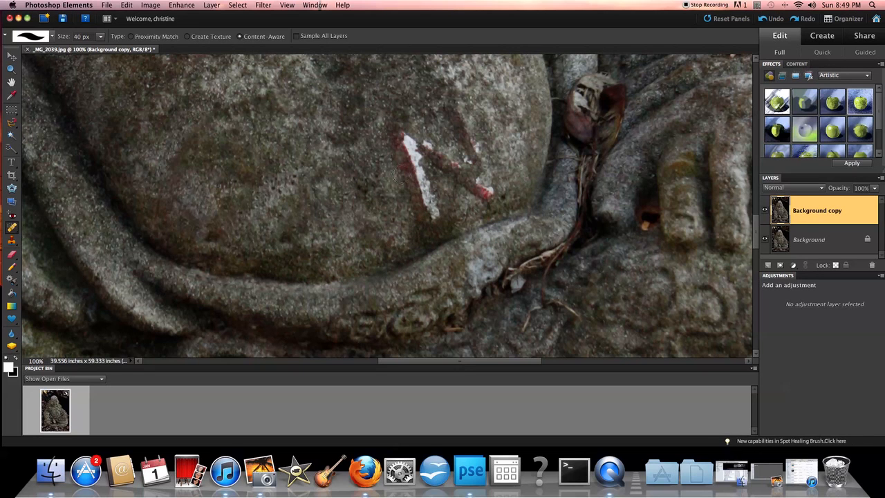
pyautogui.moveTo(402, 136)
pyautogui.mouseDown()
pyautogui.moveTo(435, 220)
pyautogui.moveTo(403, 135)
pyautogui.moveTo(488, 191)
pyautogui.moveTo(449, 114)
pyautogui.mouseUp()
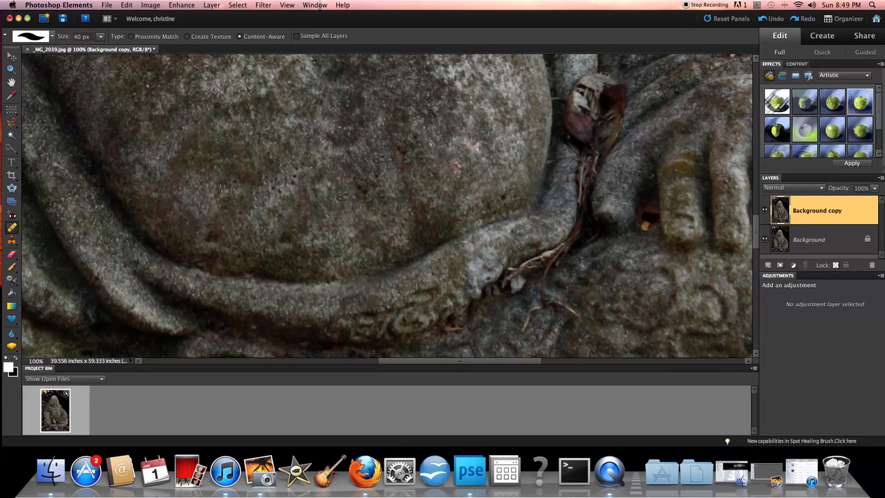
pyautogui.moveTo(388, 133); pyautogui.dragTo(418, 213)
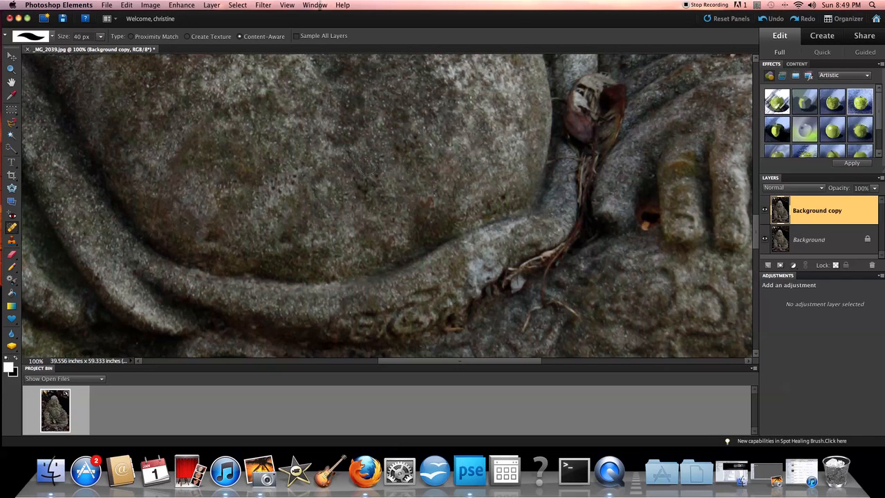
# Step: Zoom and scroll the view down to the statue's feet and the grass stems at its base
pyautogui.scroll(-5, 356, 166)
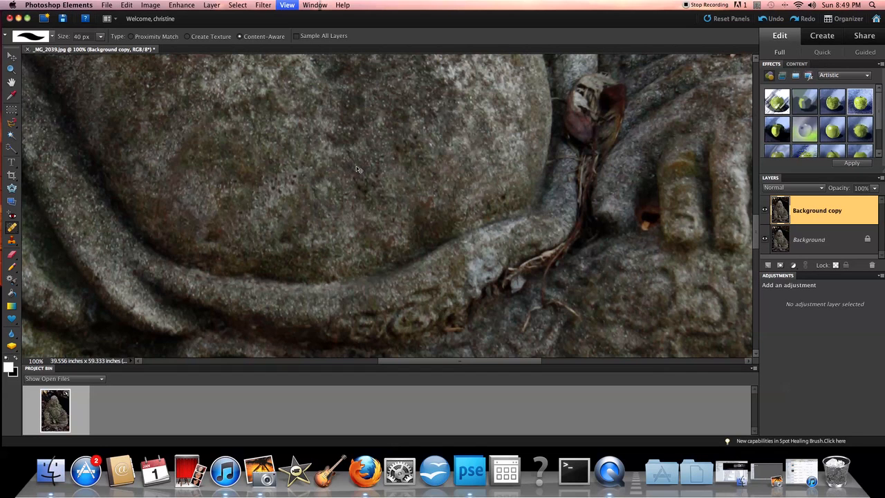
pyautogui.scroll(-1, 356, 166)
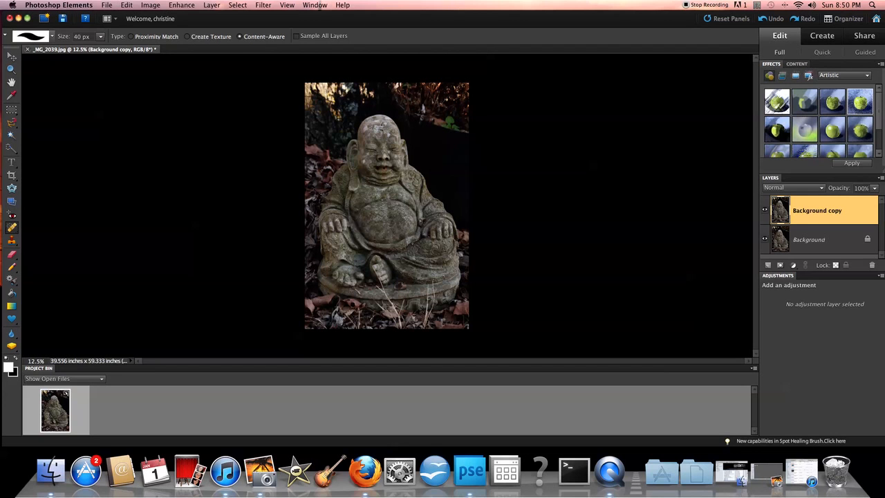
pyautogui.press('super+equal')
pyautogui.press('super+equal')
pyautogui.press('super+equal')
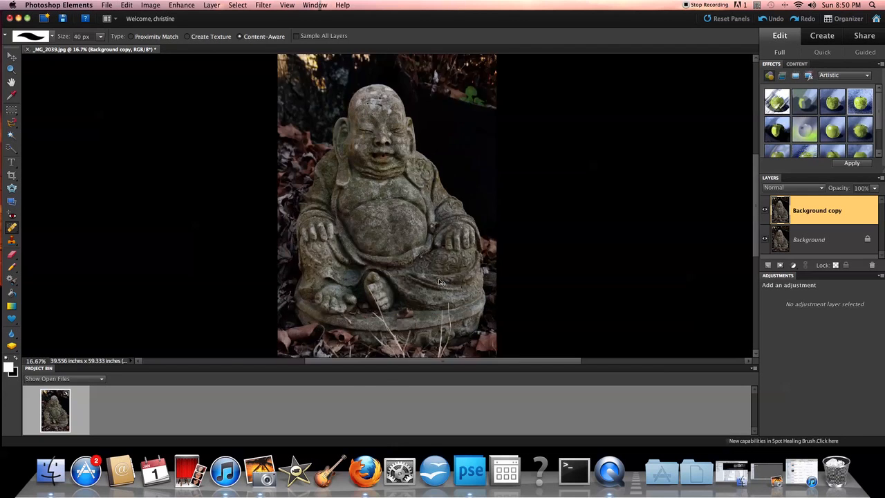
pyautogui.scroll(-5, 387, 208)
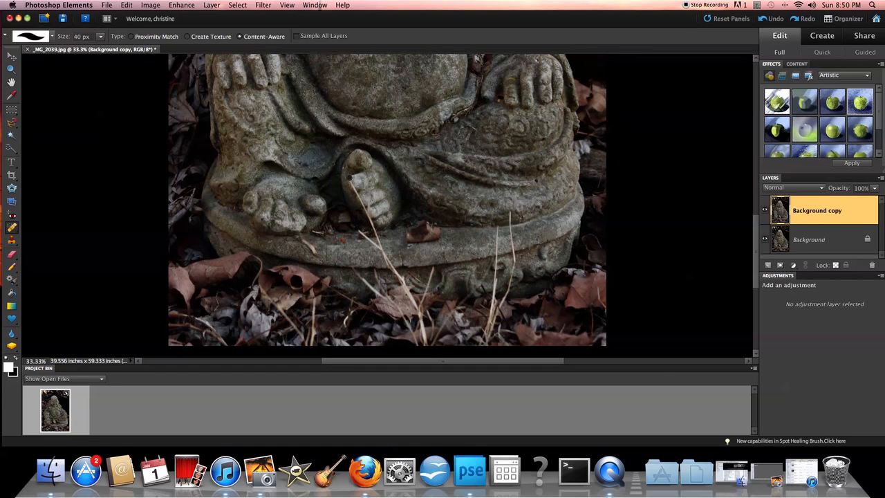
# Step: Heal the grass blade across the toe and the pale stem in front of the base
pyautogui.moveTo(350, 177); pyautogui.dragTo(352, 185)
pyautogui.moveTo(356, 197)
pyautogui.mouseDown()
pyautogui.moveTo(382, 248)
pyautogui.moveTo(361, 234)
pyautogui.mouseUp()
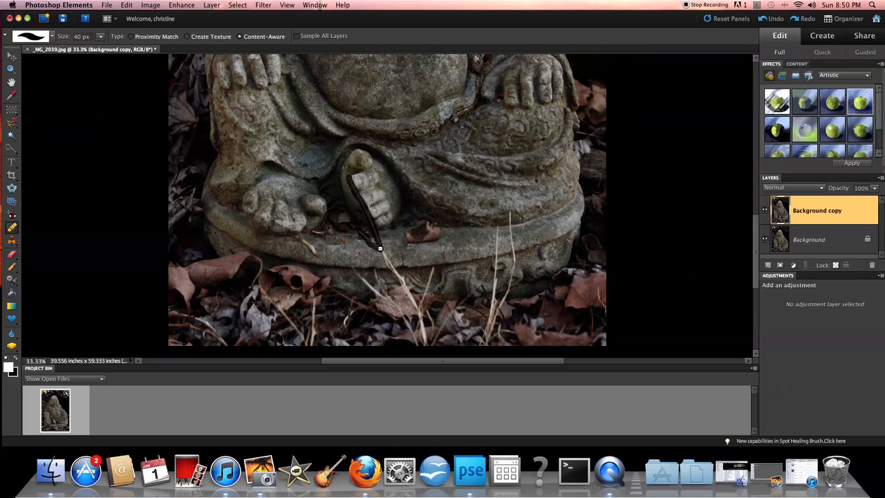
pyautogui.moveTo(379, 248)
pyautogui.mouseDown()
pyautogui.moveTo(406, 284)
pyautogui.moveTo(426, 345)
pyautogui.moveTo(422, 296)
pyautogui.moveTo(433, 271)
pyautogui.moveTo(429, 285)
pyautogui.mouseUp()
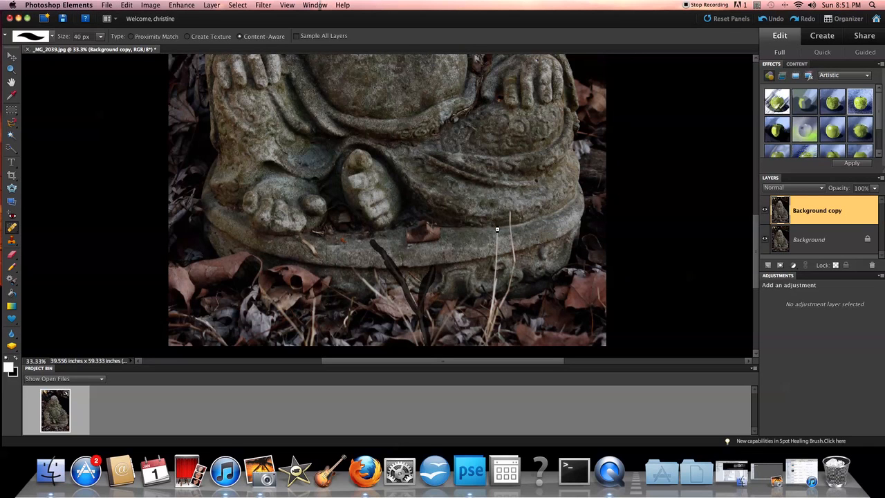
pyautogui.moveTo(497, 224)
pyautogui.mouseDown()
pyautogui.moveTo(497, 306)
pyautogui.moveTo(484, 349)
pyautogui.moveTo(514, 262)
pyautogui.moveTo(513, 213)
pyautogui.mouseUp()
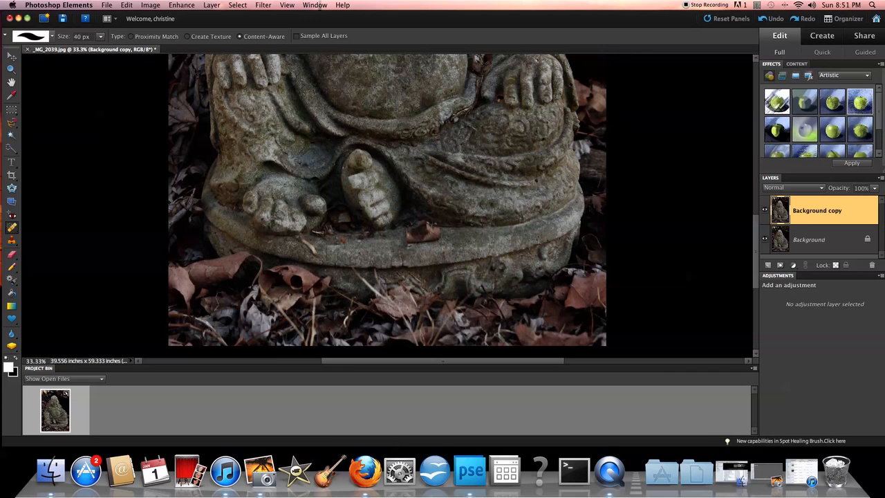
# Step: Zoom out to 16.7% to show the whole statue including its head, then open the File menu
pyautogui.press('super+minus')
pyautogui.press('super+minus')
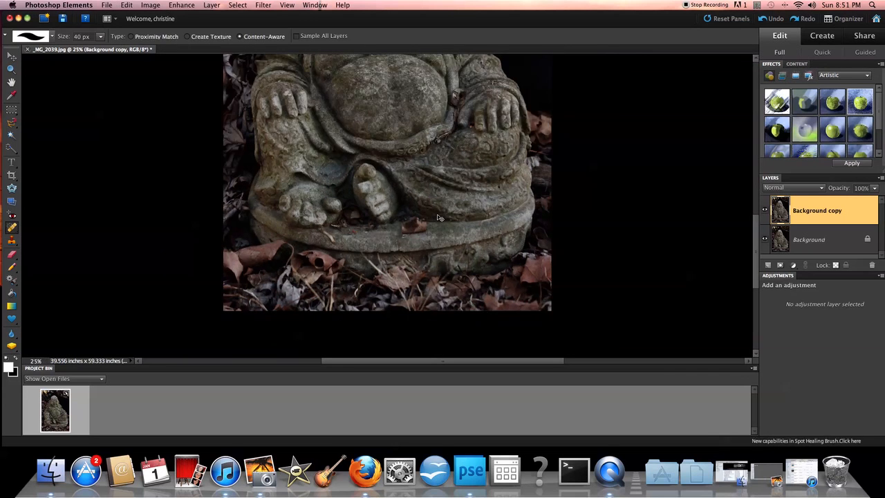
pyautogui.scroll(3, 387, 205)
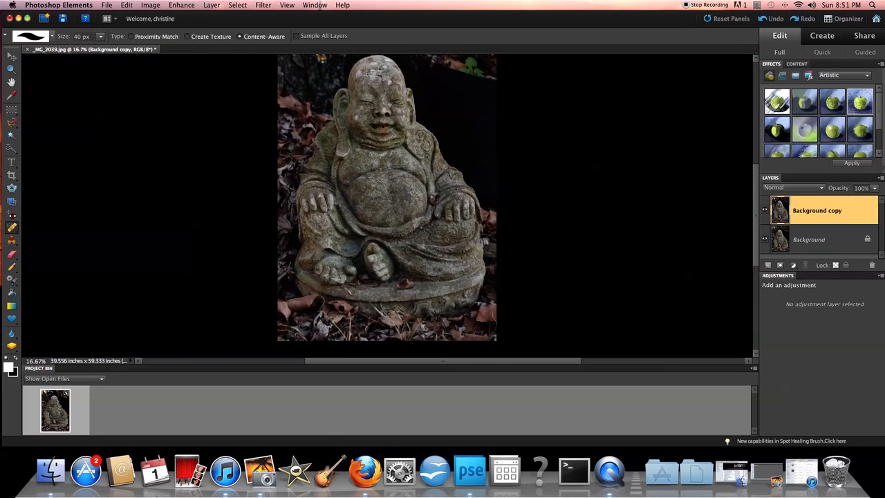
pyautogui.scroll(3, 387, 205)
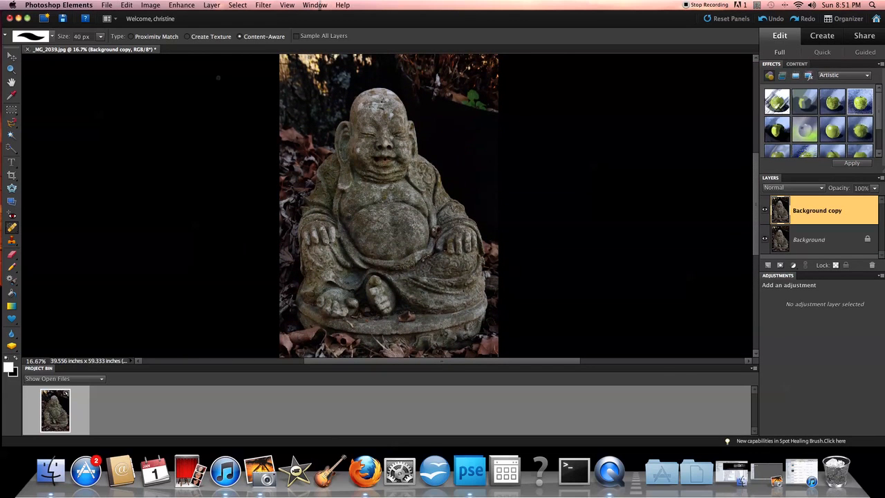
pyautogui.click(105, 6)
# Step: Open gertreteryer.jpg, the earlier edited Buddha photo, from the recent files
pyautogui.click(128, 25)
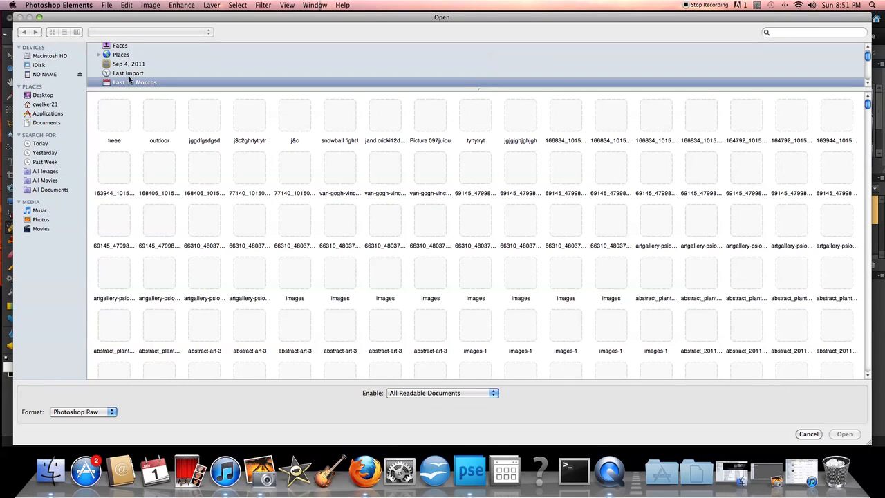
pyautogui.scroll(-15, 589, 245)
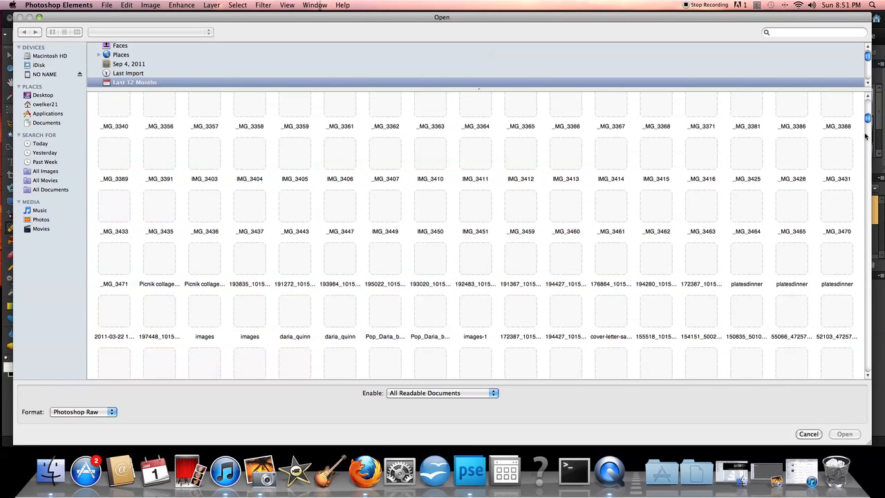
pyautogui.moveTo(868, 119); pyautogui.dragTo(864, 369)
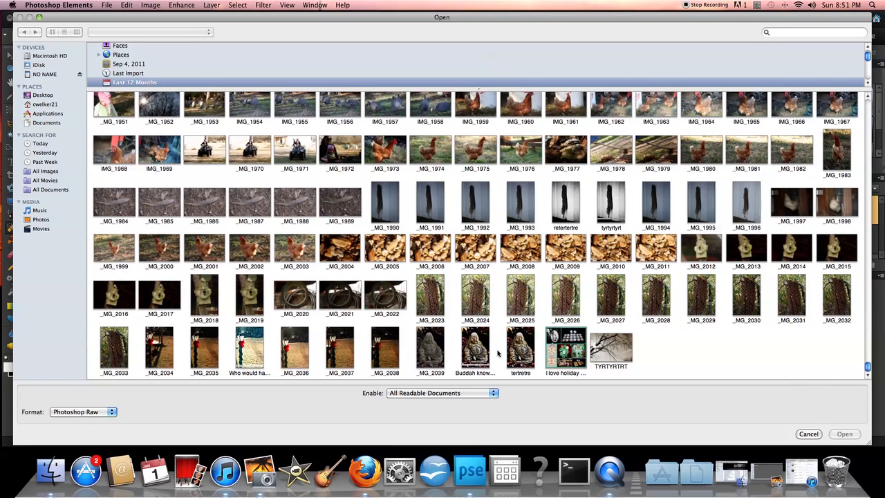
pyautogui.click(487, 354)
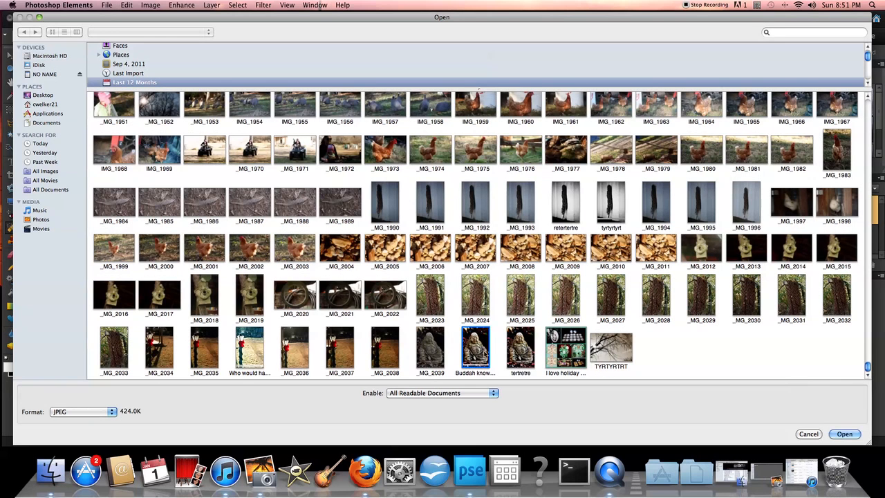
pyautogui.click(846, 435)
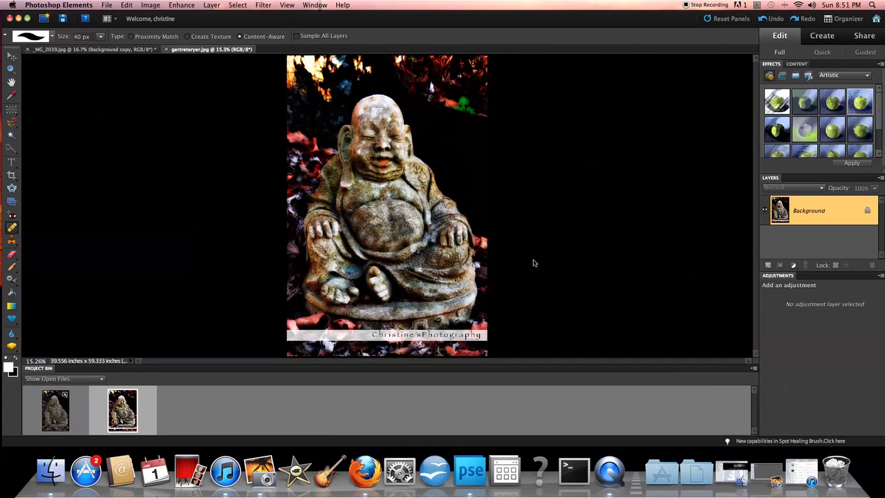
# Step: Zoom out on gertreteryer.jpg and switch between it and _MG_2039.jpg, ending on _MG_2039.jpg
pyautogui.press('super+minus')
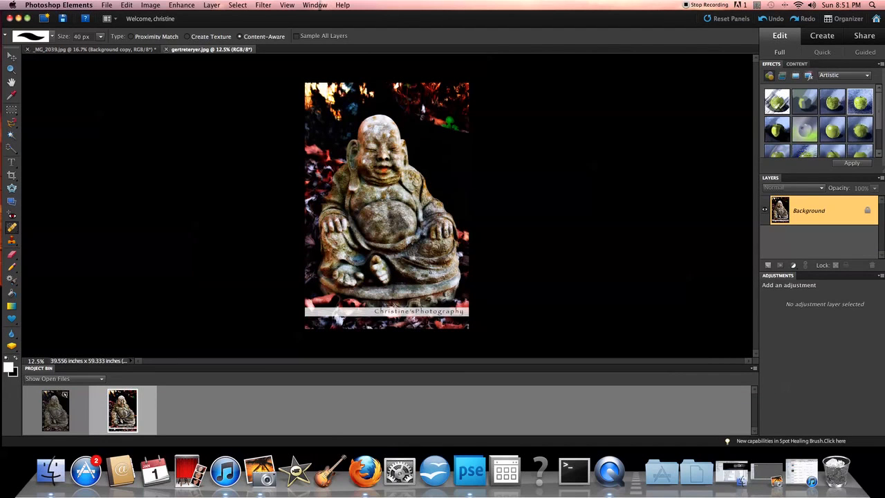
pyautogui.click(105, 52)
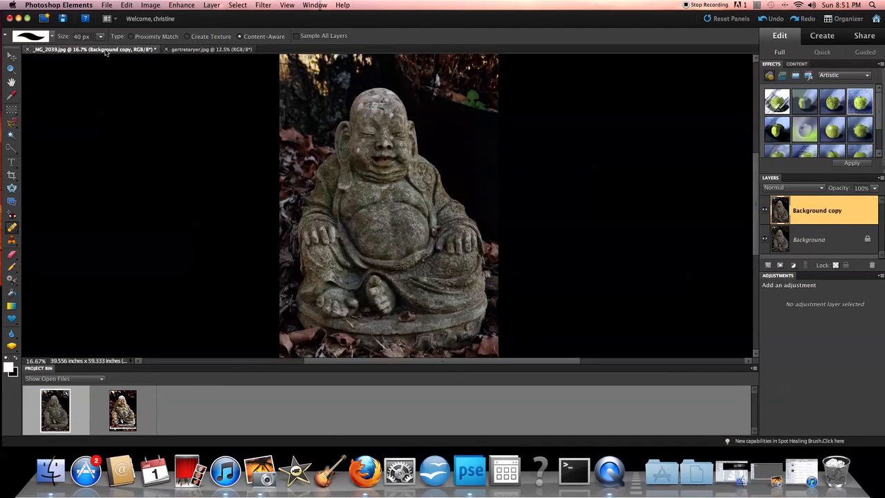
pyautogui.click(190, 50)
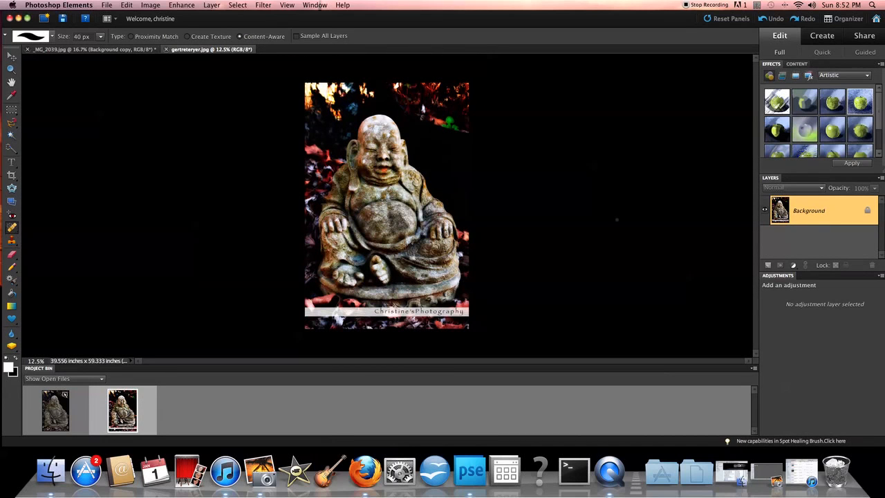
pyautogui.click(114, 49)
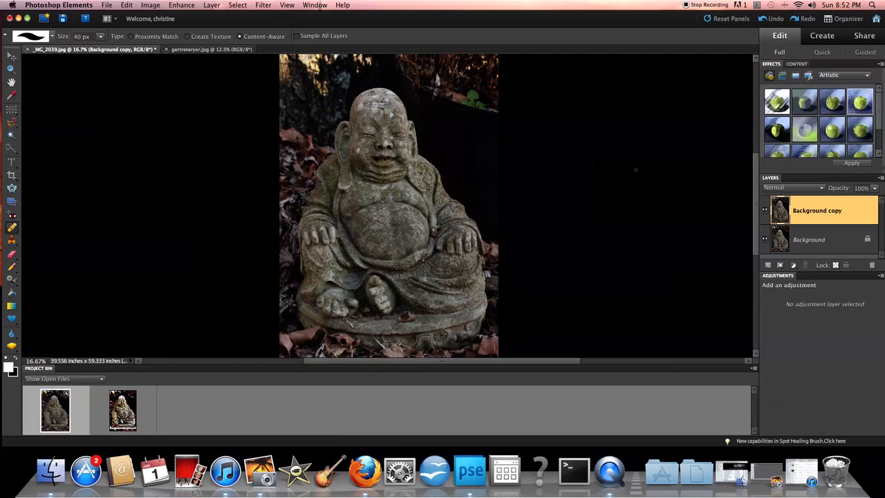
pyautogui.hscroll(5, 635, 169)
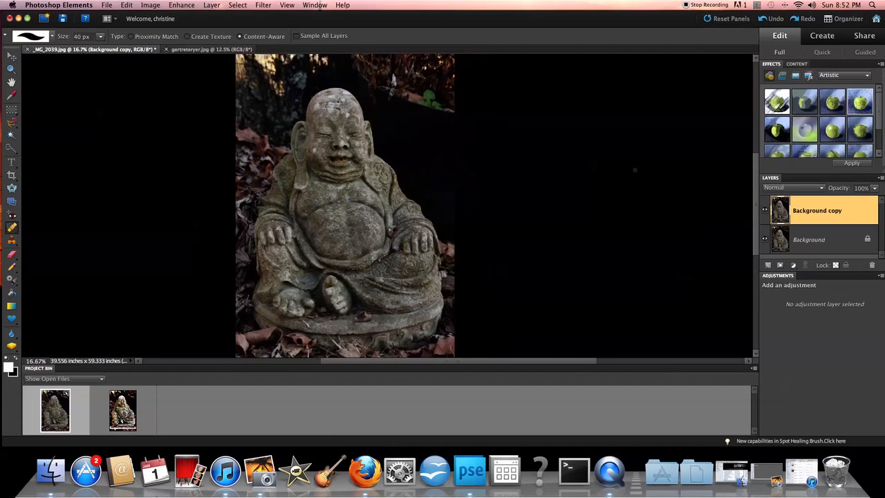